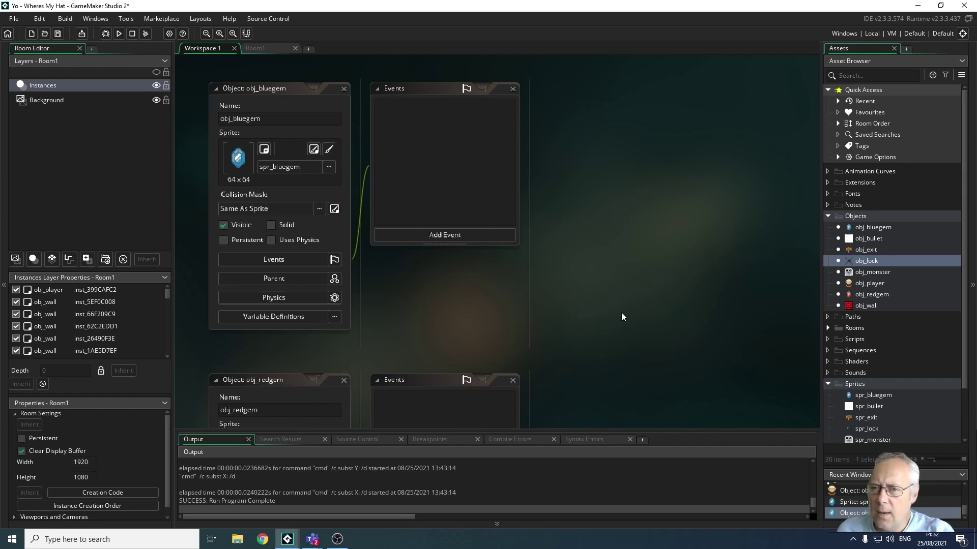
- Create a new sprite asset under the Sprites folder and name it spr_key
scroll(615, 310, "down", 3)
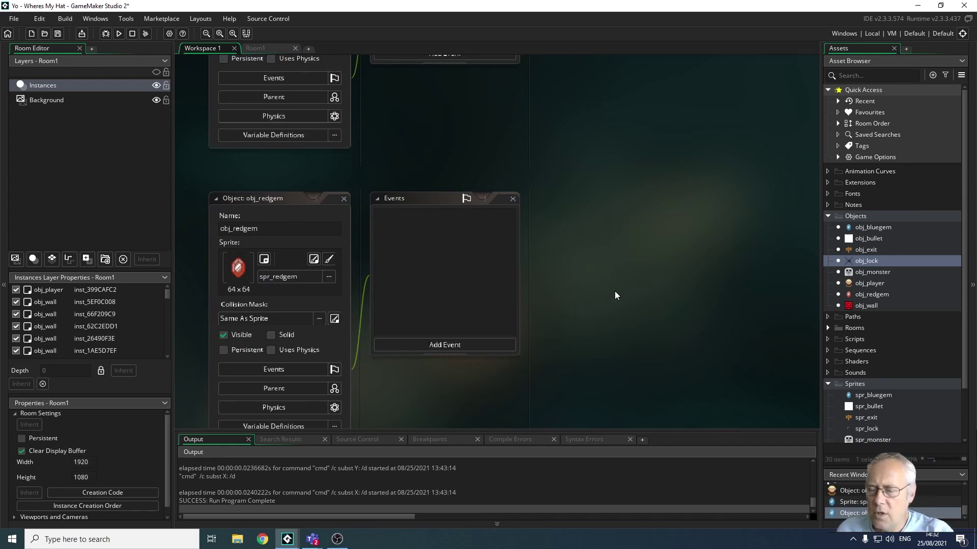
scroll(641, 301, "down", 5)
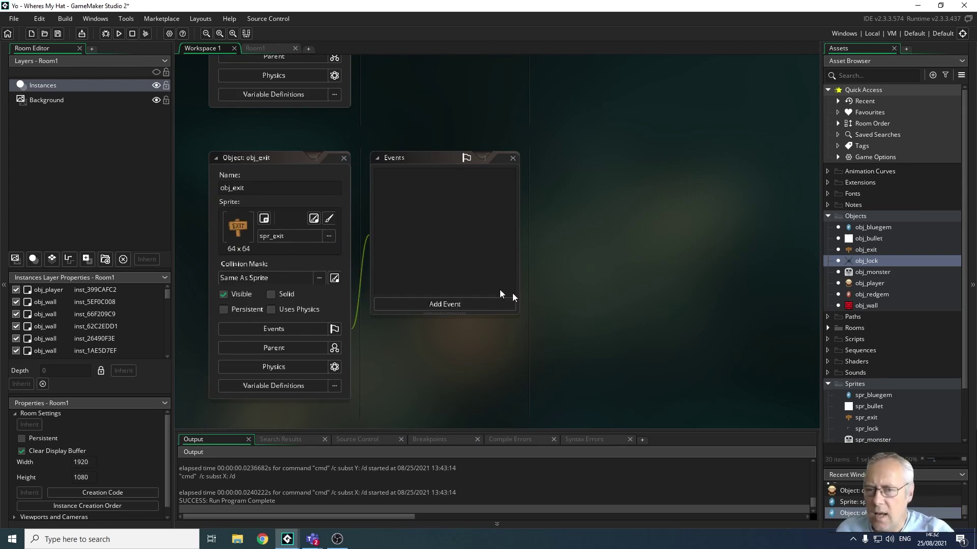
scroll(579, 319, "down", 5)
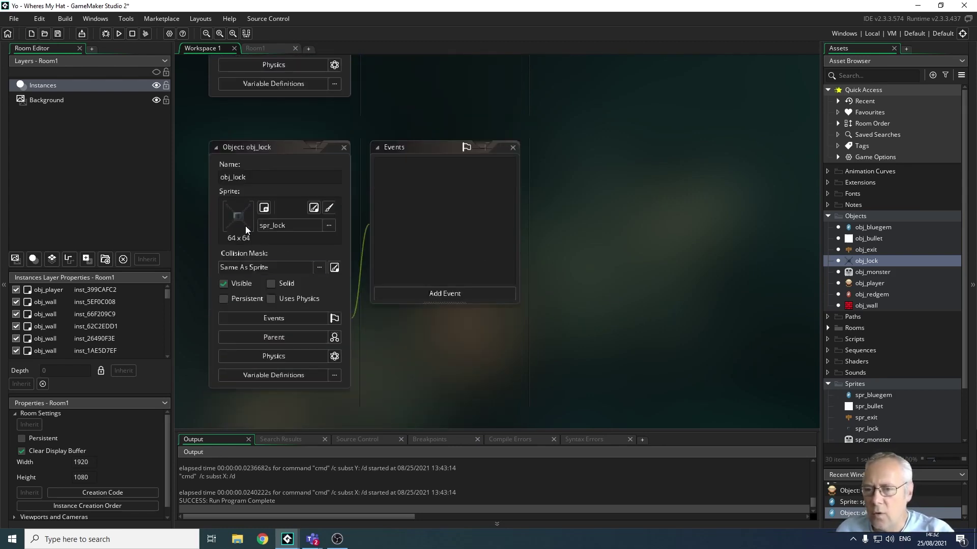
scroll(347, 331, "up", 2)
scroll(303, 252, "up", 1)
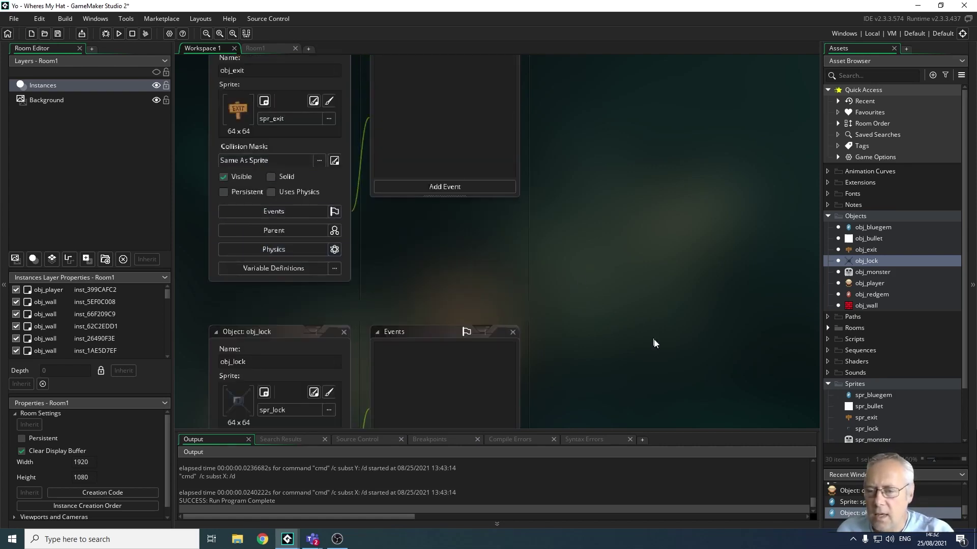
scroll(560, 309, "up", 3)
scroll(647, 353, "up", 2)
scroll(650, 359, "down", 3)
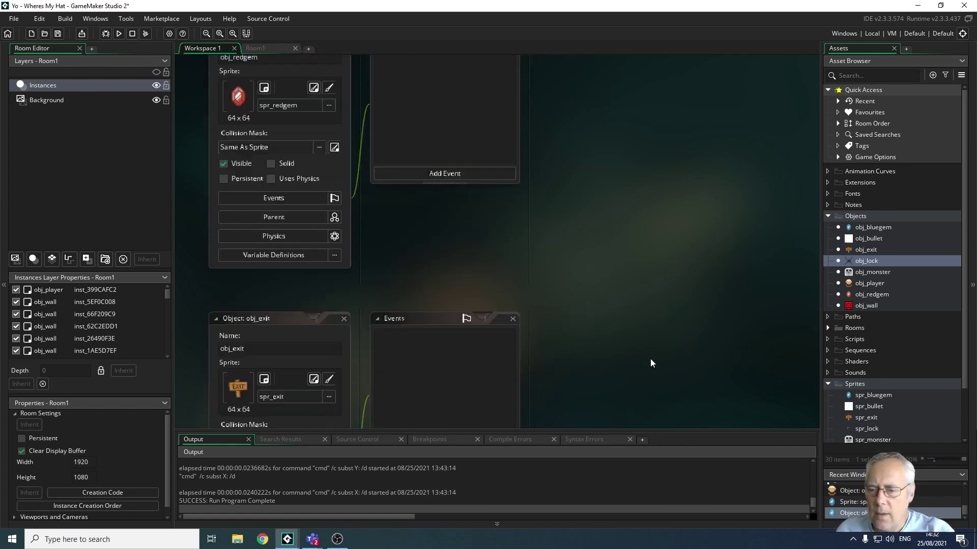
scroll(662, 362, "down", 2)
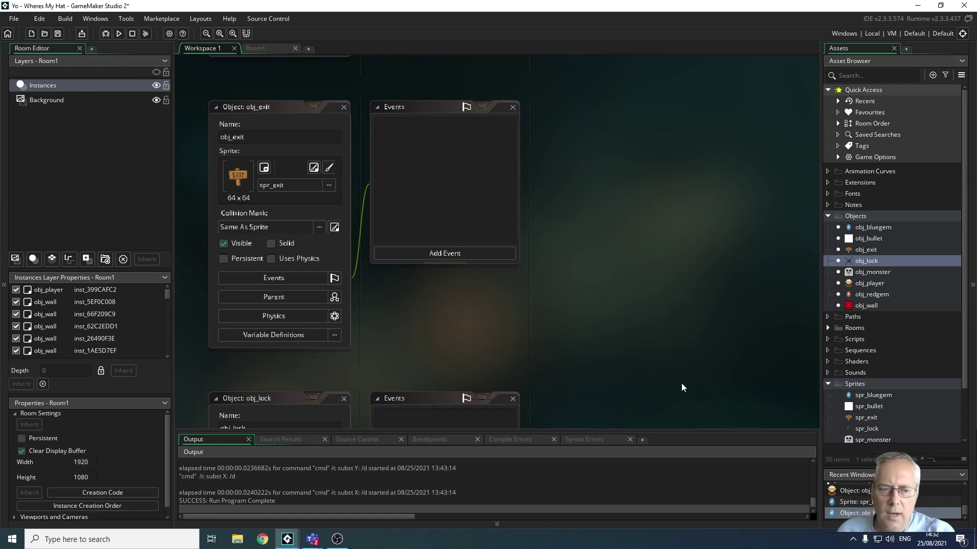
scroll(676, 383, "down", 4)
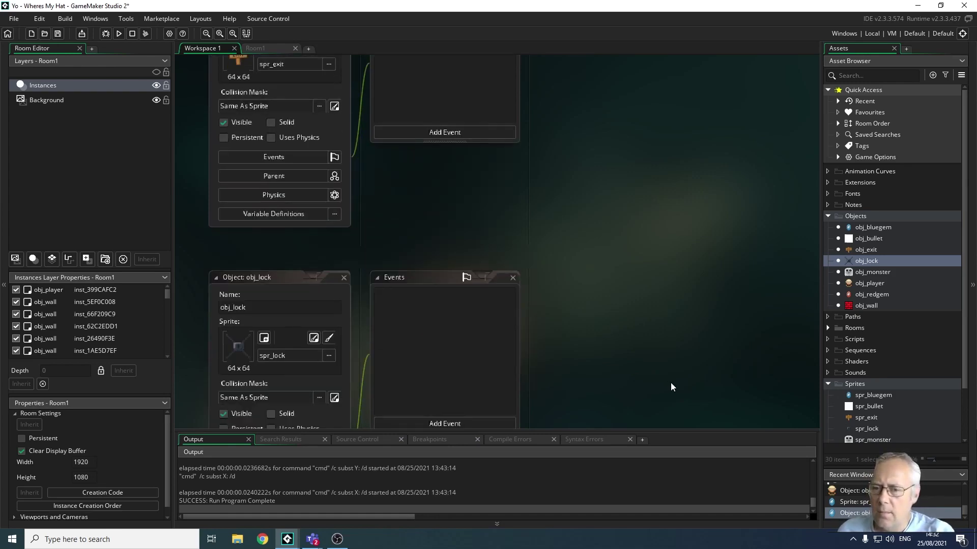
scroll(671, 382, "down", 1)
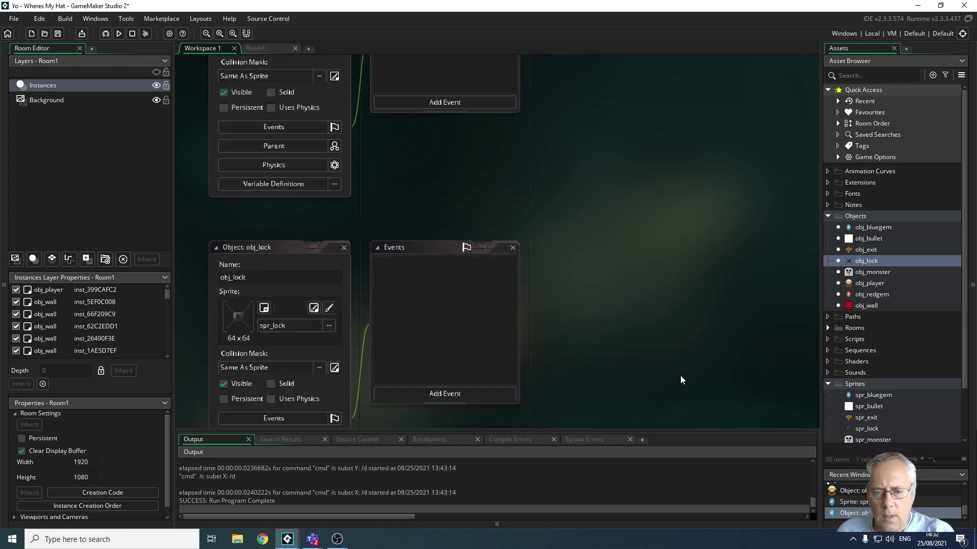
scroll(690, 363, "down", 1)
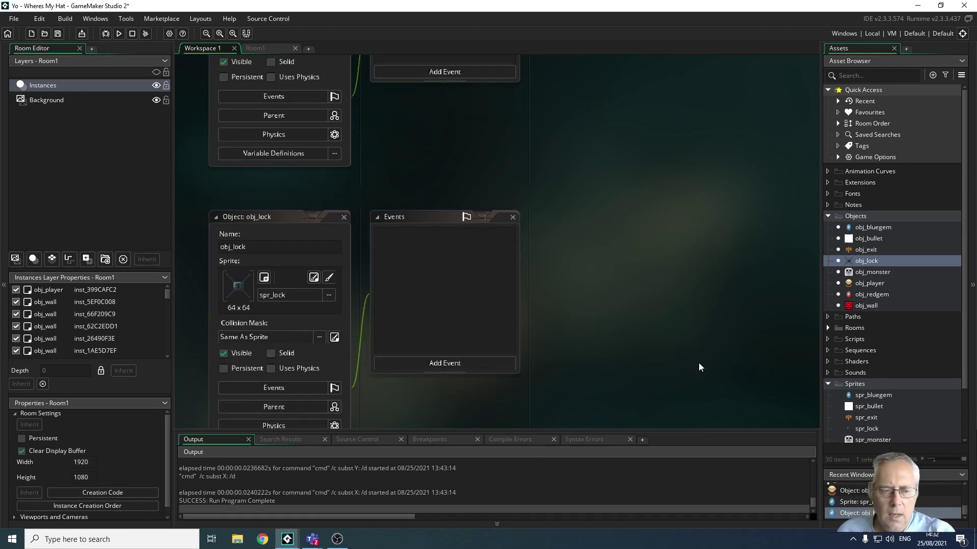
scroll(700, 367, "down", 1)
scroll(687, 363, "down", 1)
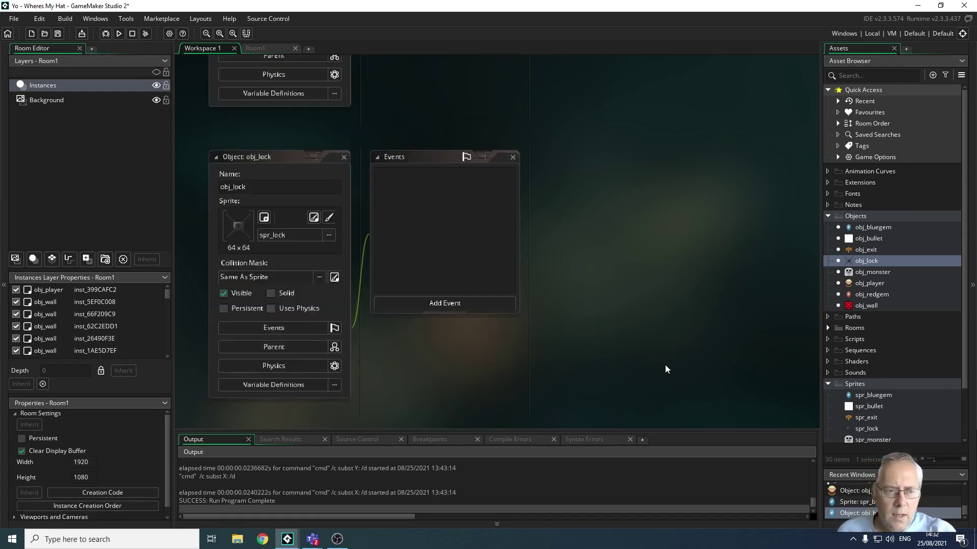
right_click(854, 384)
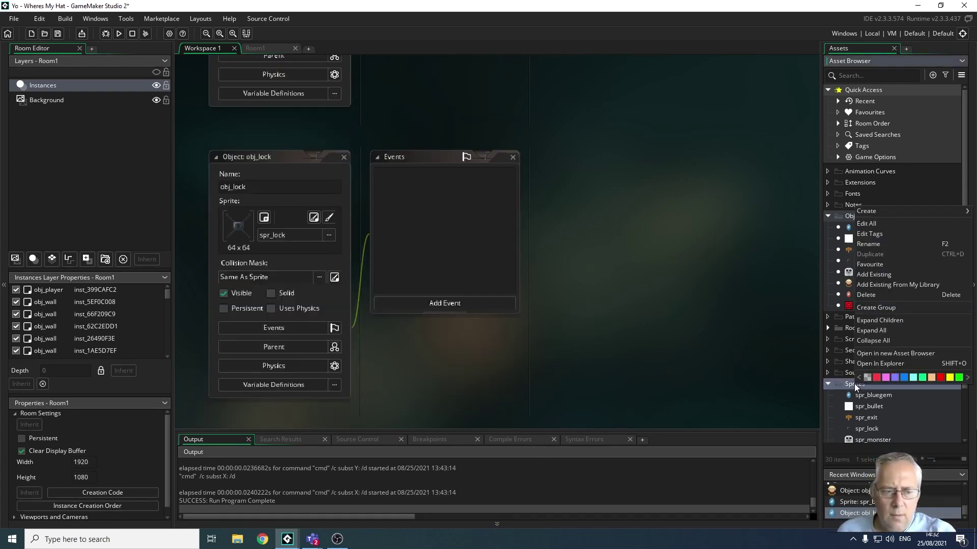
mouse_move(871, 211)
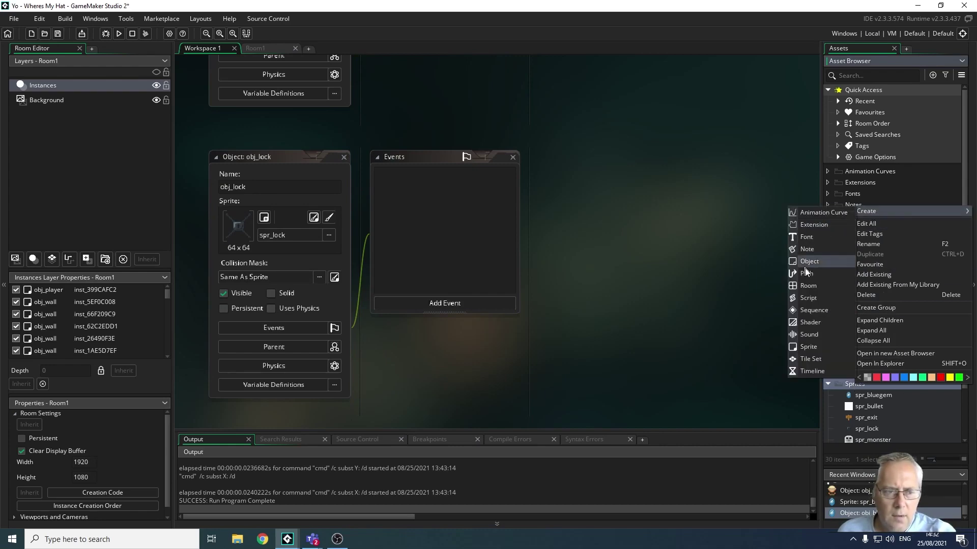
left_click(810, 347)
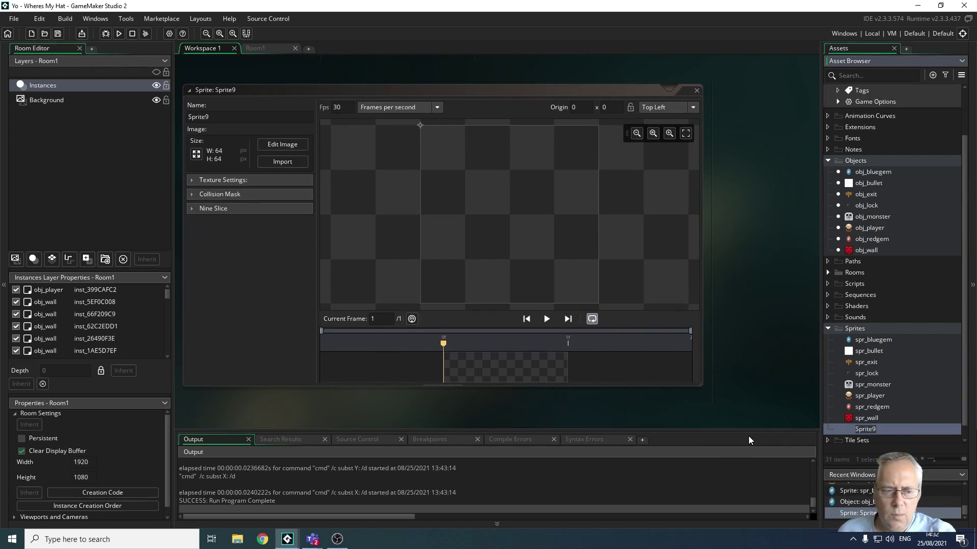
type("spr")
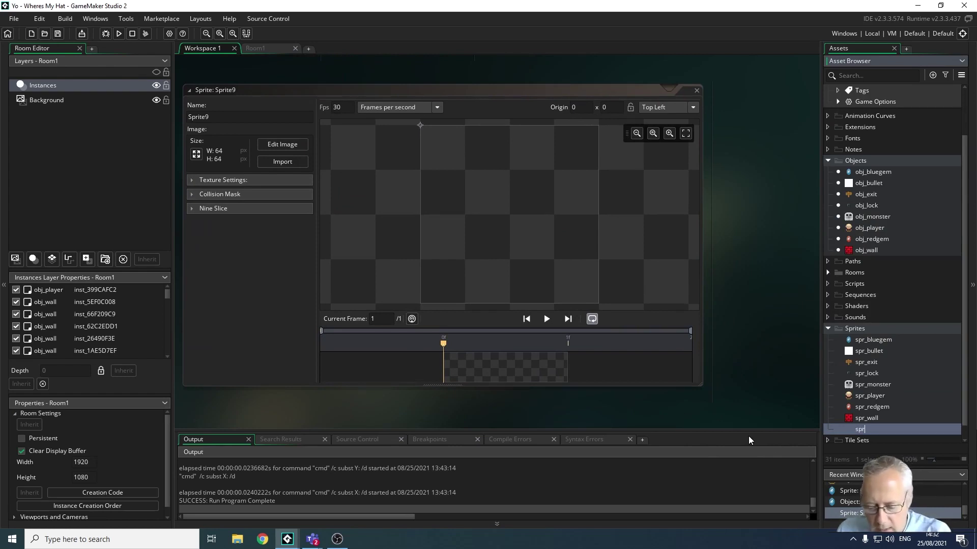
type("_key")
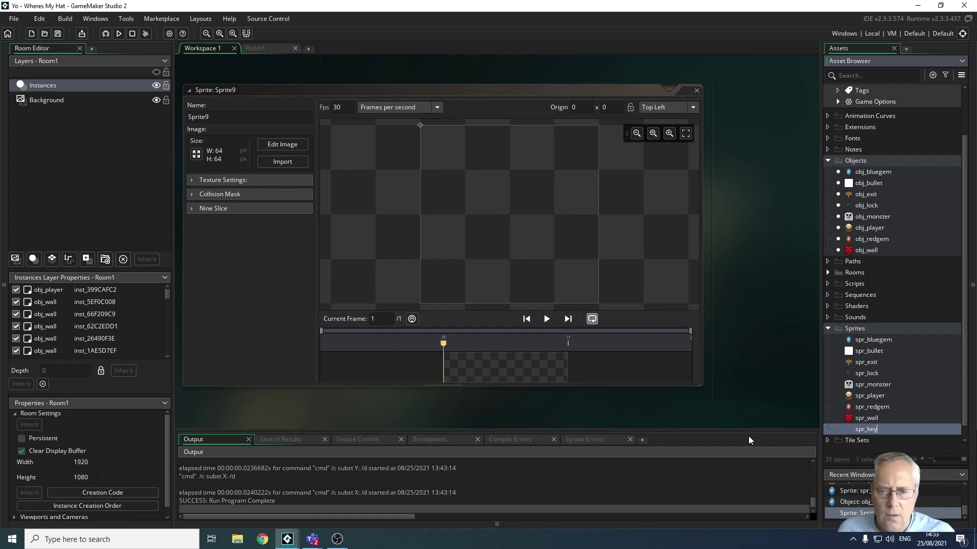
key("Return")
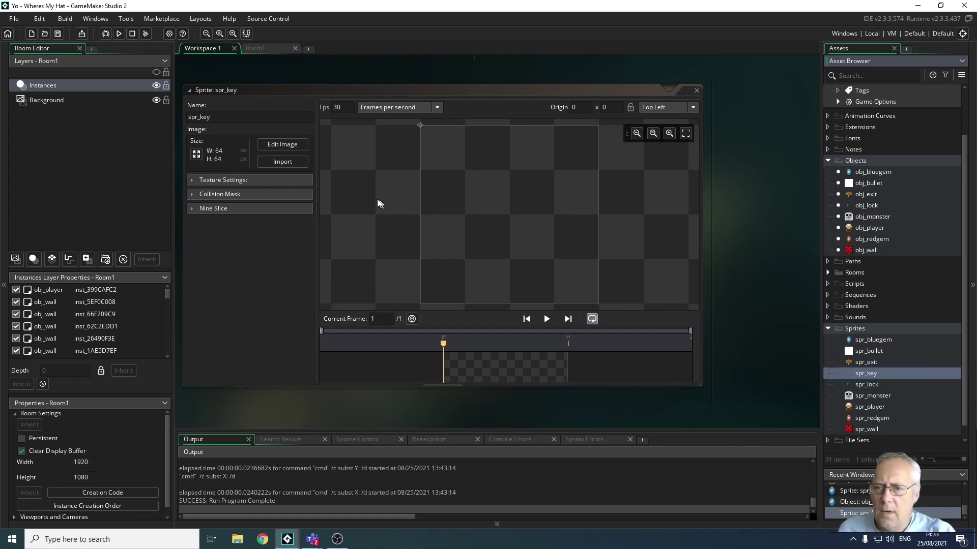
- In spr_key's image editor, import the spr_key_strip file as a strip image
left_click(279, 145)
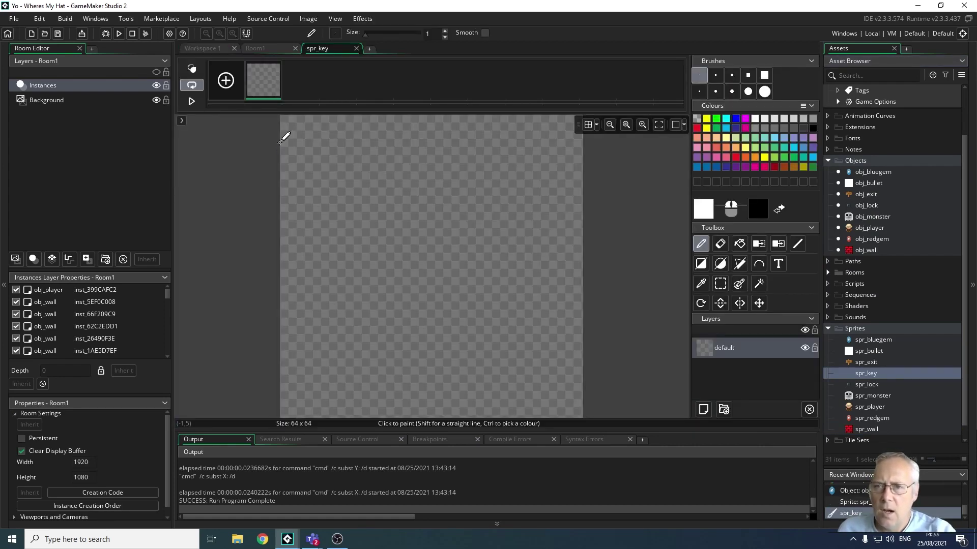
left_click(308, 19)
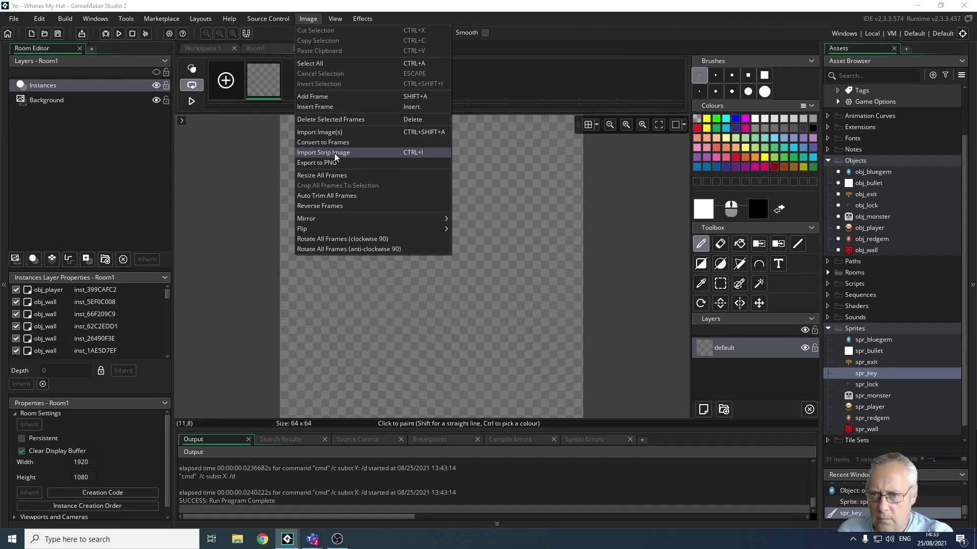
left_click(334, 154)
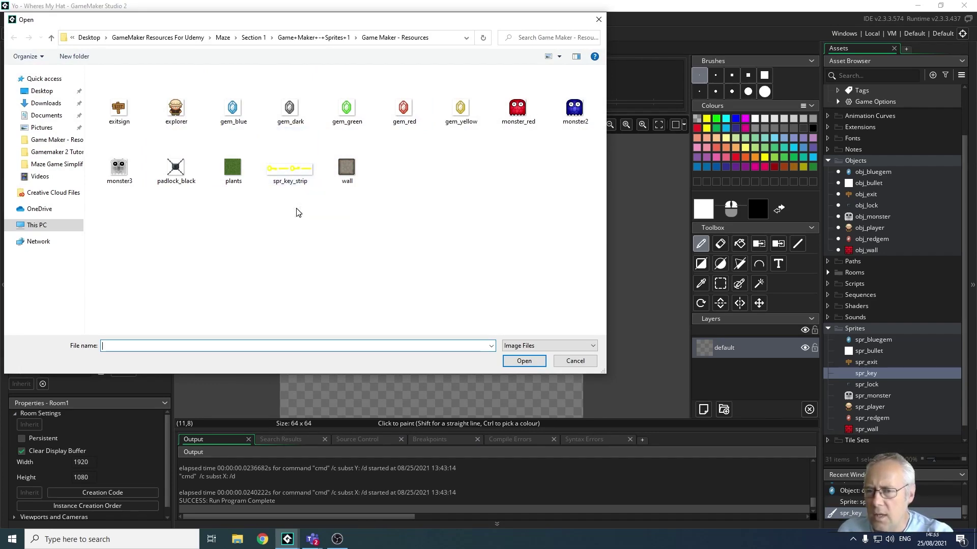
left_click(285, 165)
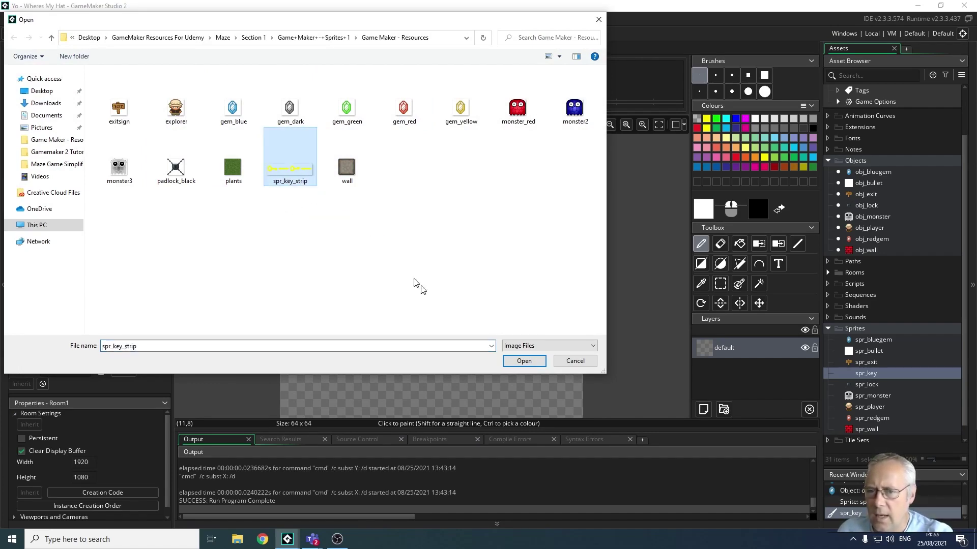
left_click(524, 361)
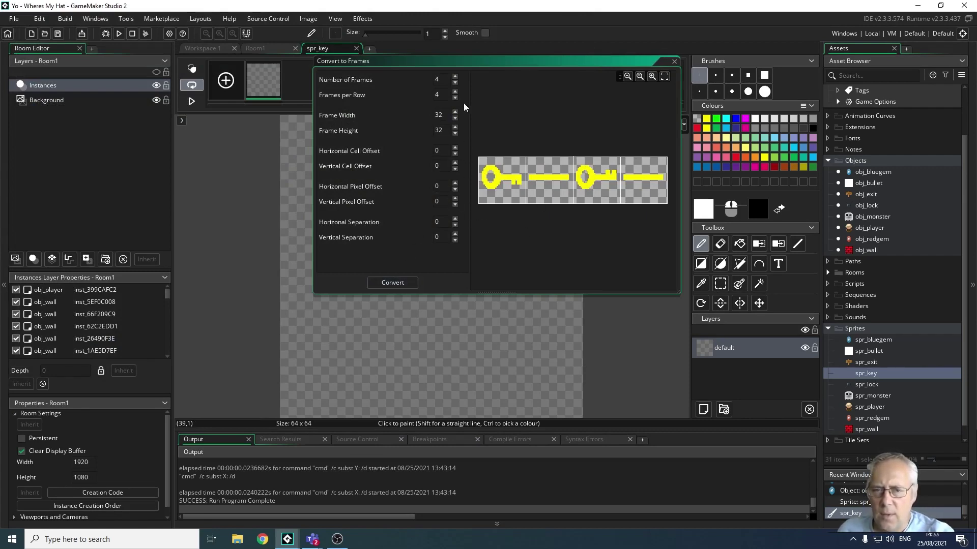
- Set Number of Frames to 4 and Frames per Row to 4, then convert the strip
left_click(455, 82)
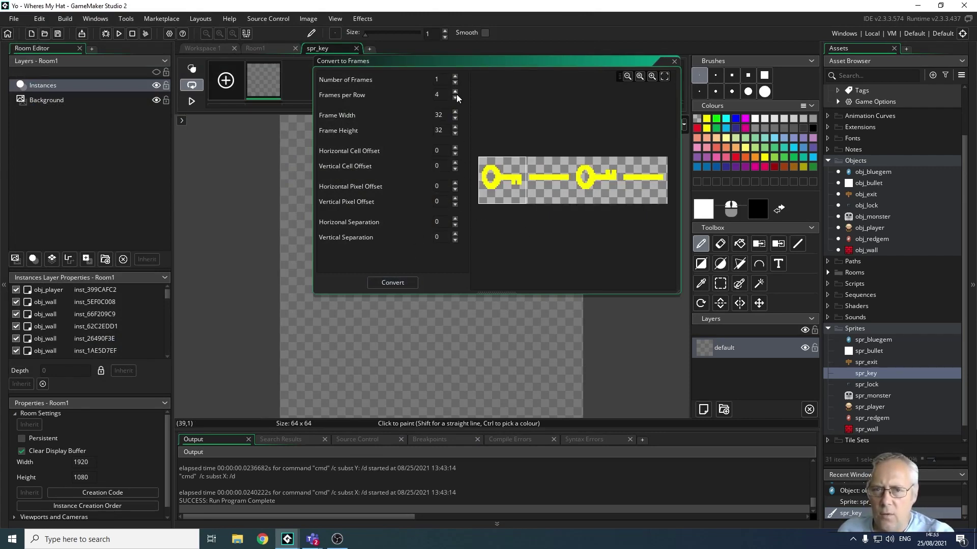
left_click(455, 97)
left_click(456, 97)
left_click(455, 97)
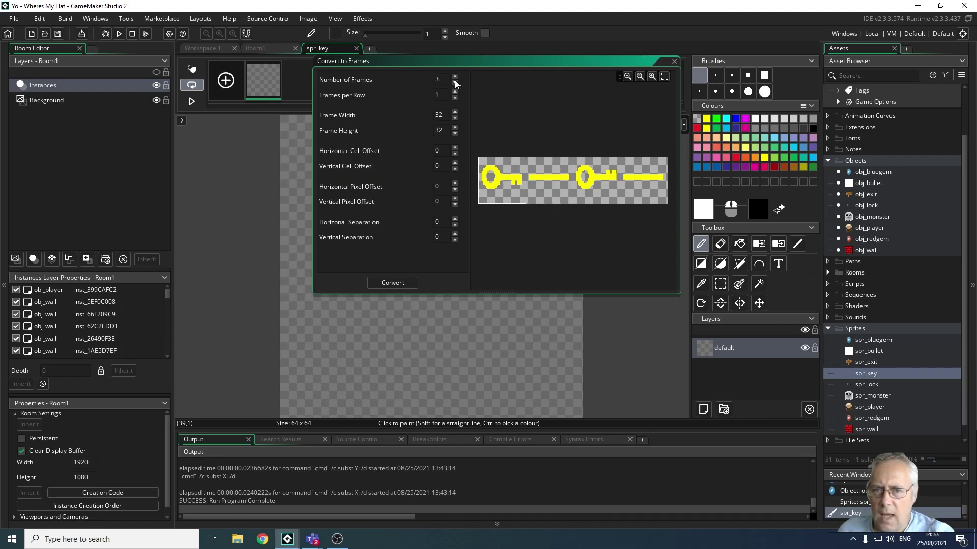
left_click(455, 82)
left_click(455, 82)
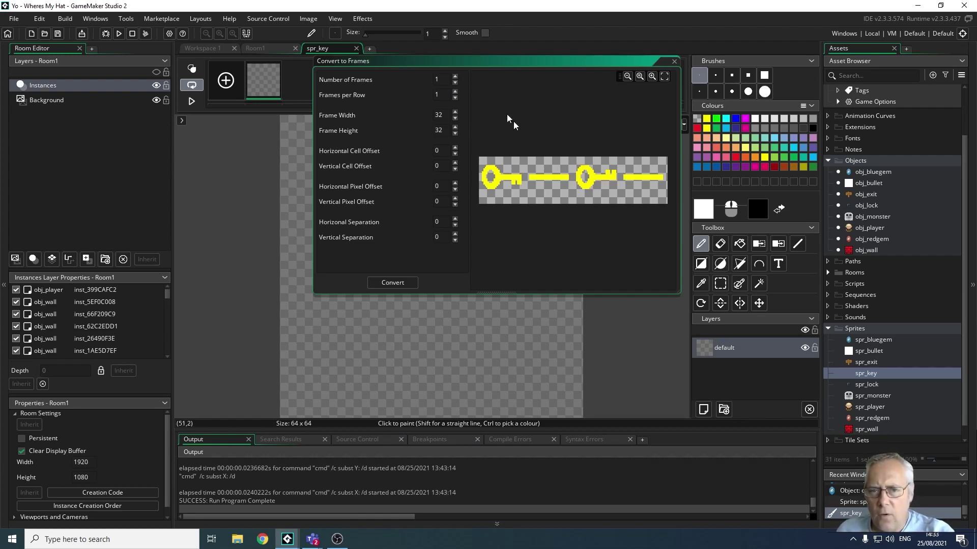
left_click(455, 76)
left_click(454, 76)
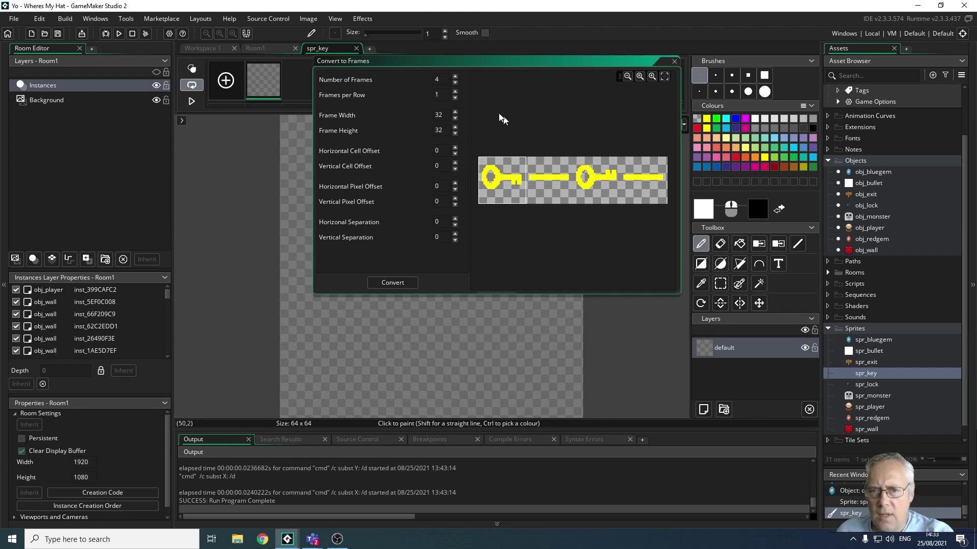
left_click(455, 92)
left_click(456, 92)
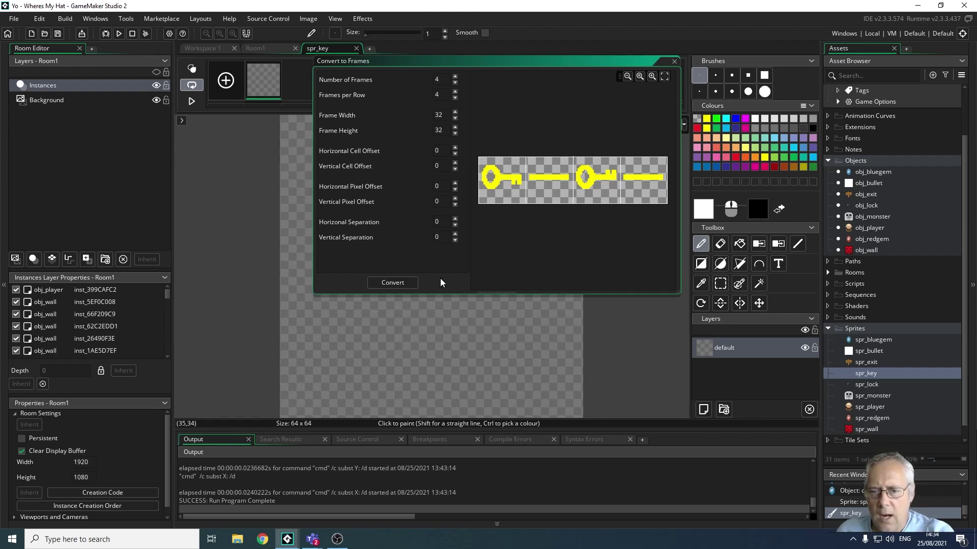
left_click(404, 283)
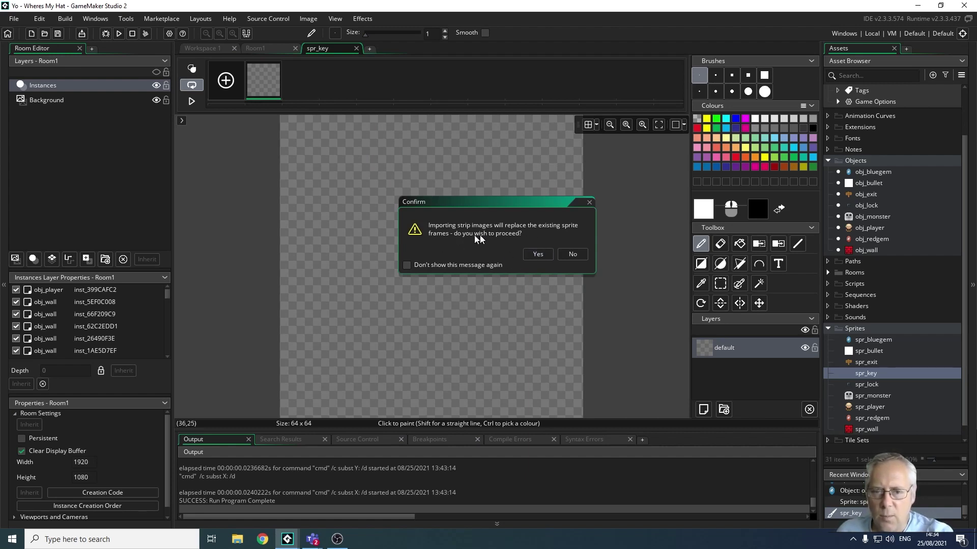
- Confirm replacing spr_key's frames with the strip, then play the four-frame animation preview
left_click(536, 254)
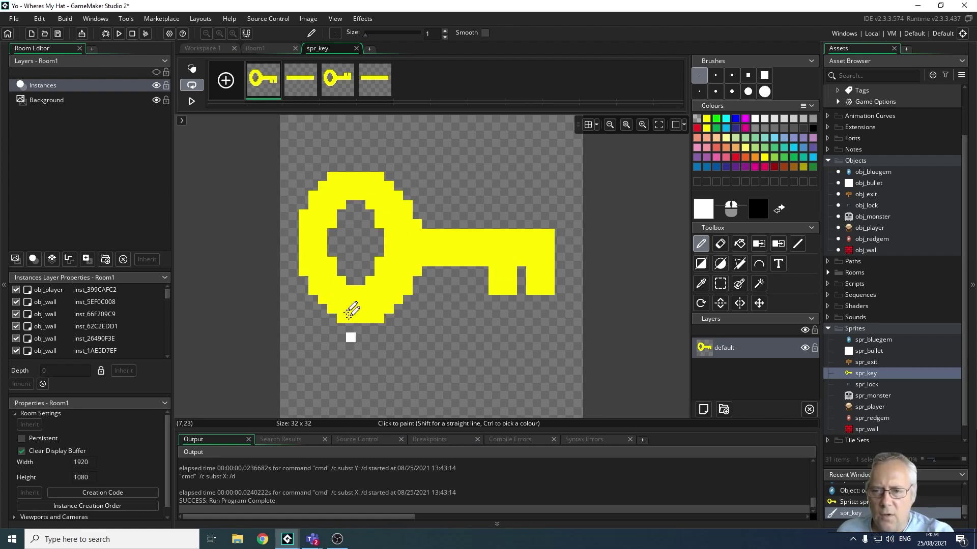
left_click(189, 102)
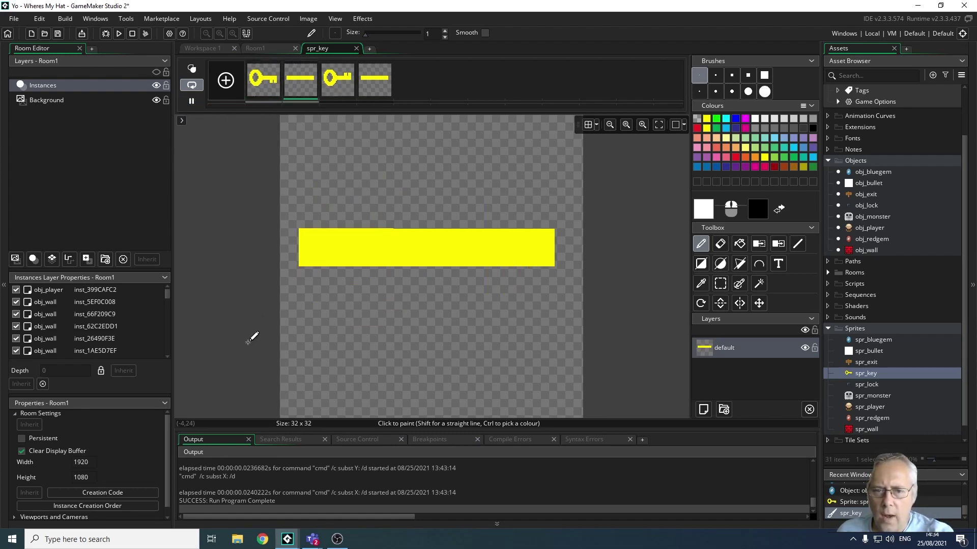
- Bring the playback bar's Speed value down to 5 frames per second for spr_key
left_click(182, 121)
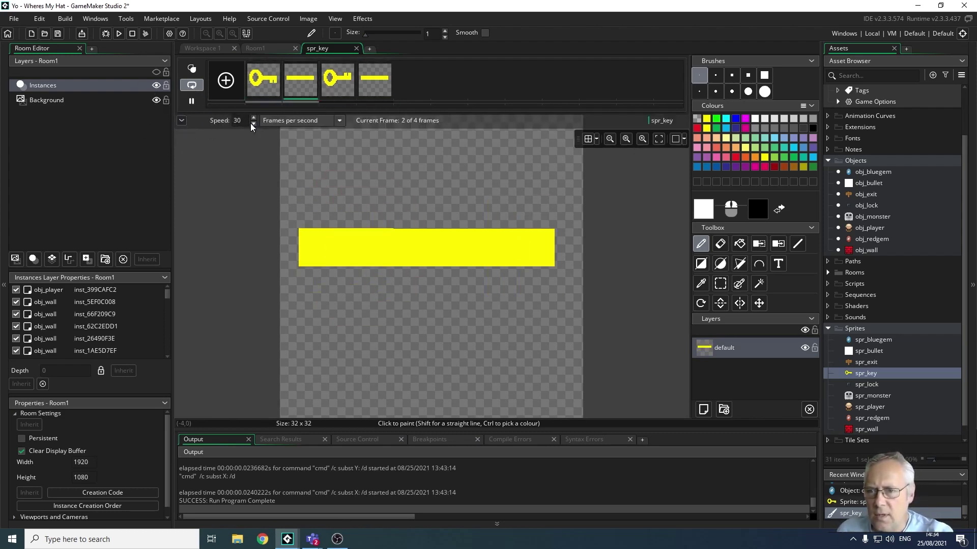
left_click(253, 125)
left_click(253, 125)
left_click(253, 124)
left_click(253, 125)
left_click(253, 124)
left_click(253, 125)
left_click(253, 125)
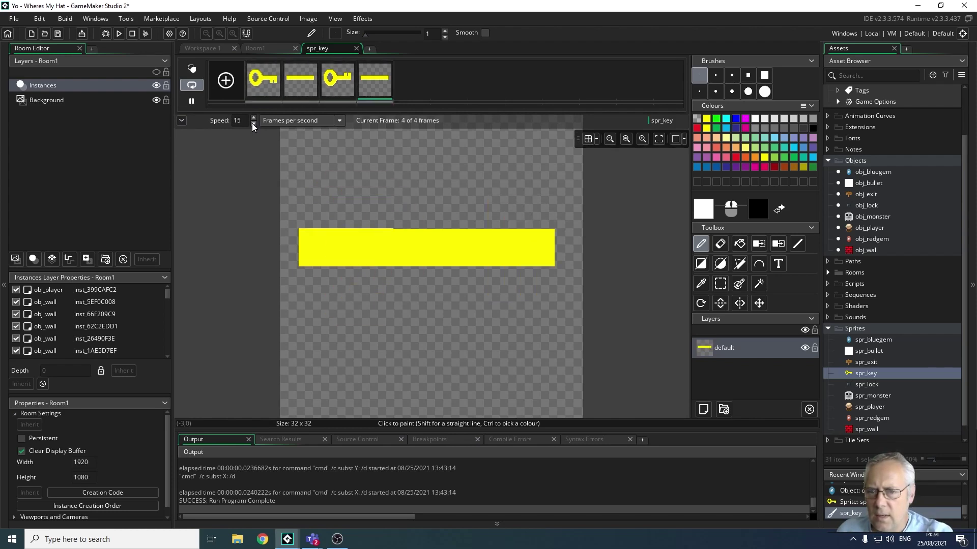
left_click(252, 124)
left_click(252, 124)
left_click(253, 124)
left_click(252, 124)
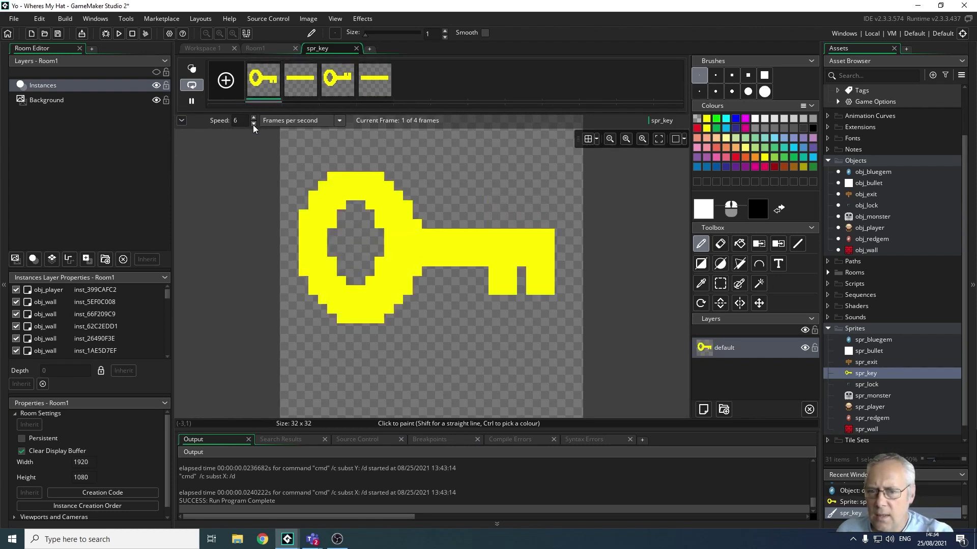
left_click(253, 125)
left_click(253, 124)
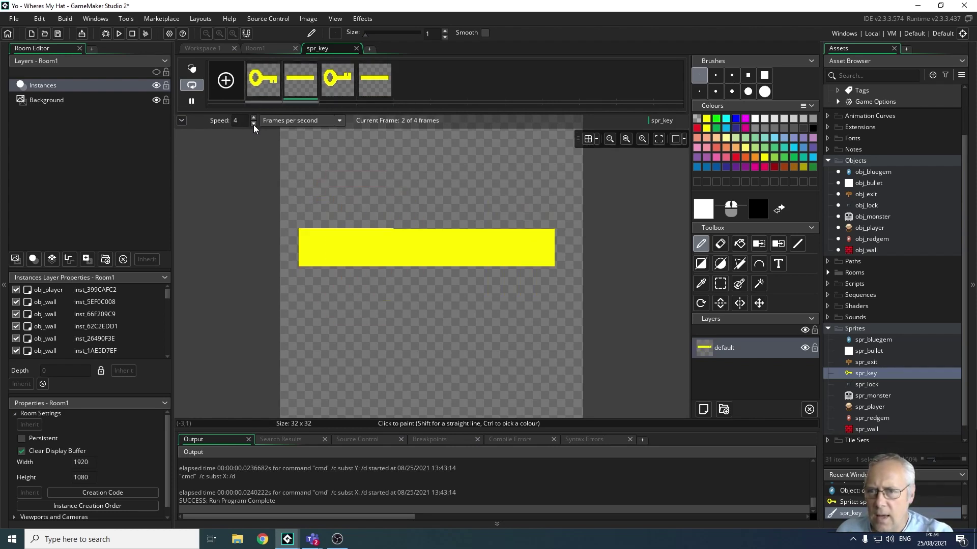
left_click(254, 118)
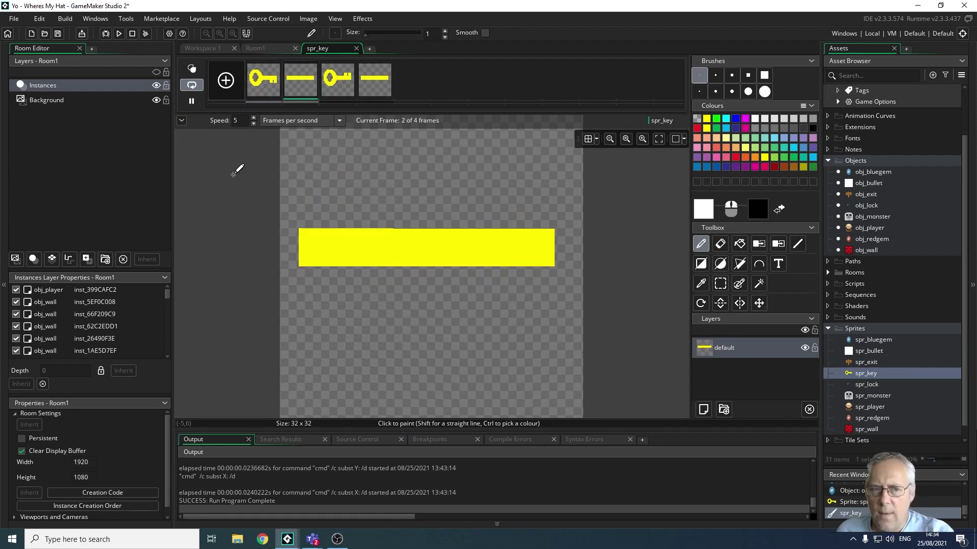
- Resize spr_key to 64 x 64, then play and stop its animation preview
left_click(357, 47)
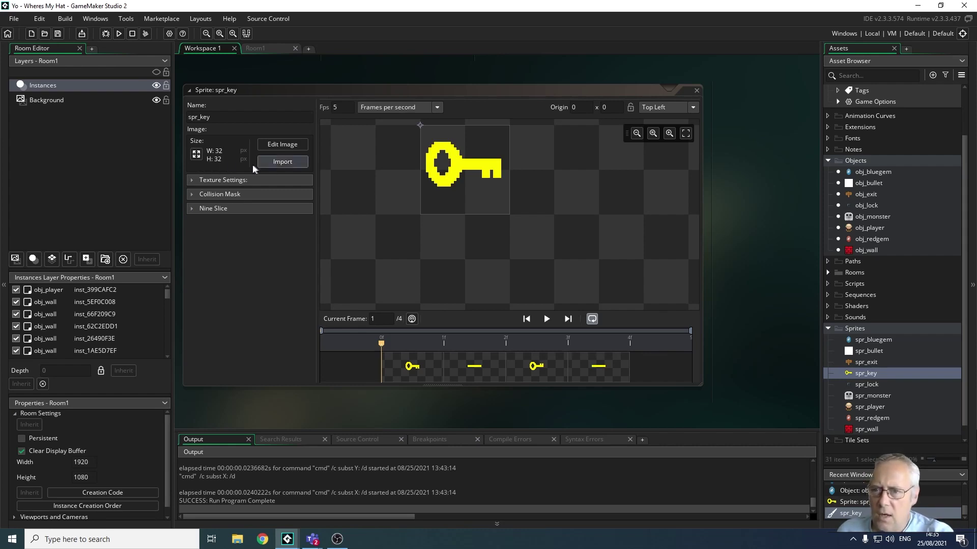
left_click(196, 153)
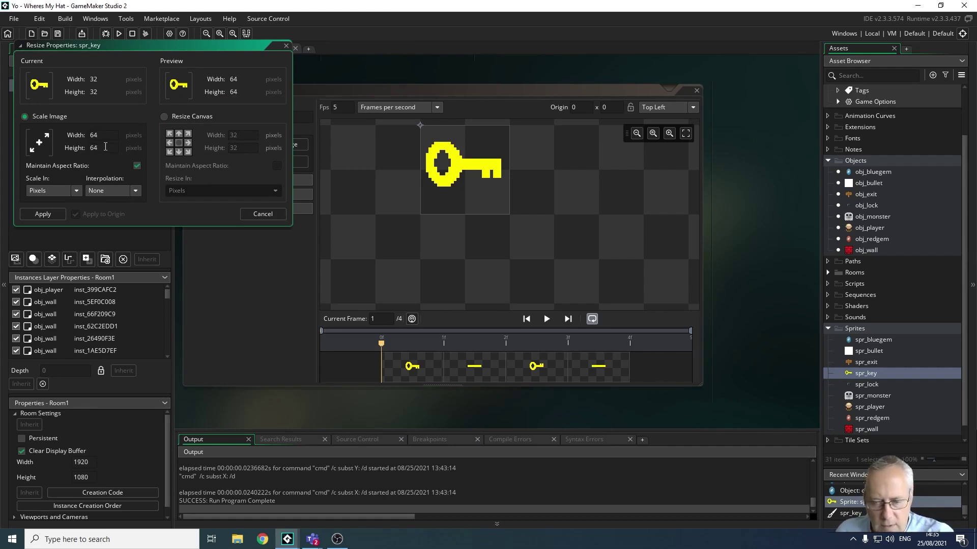
type("64")
left_click(43, 214)
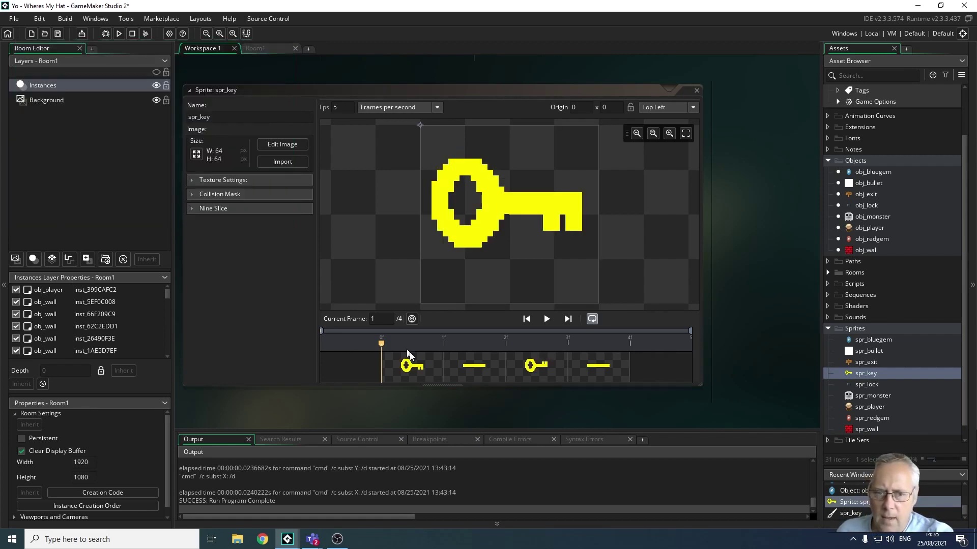
left_click(546, 318)
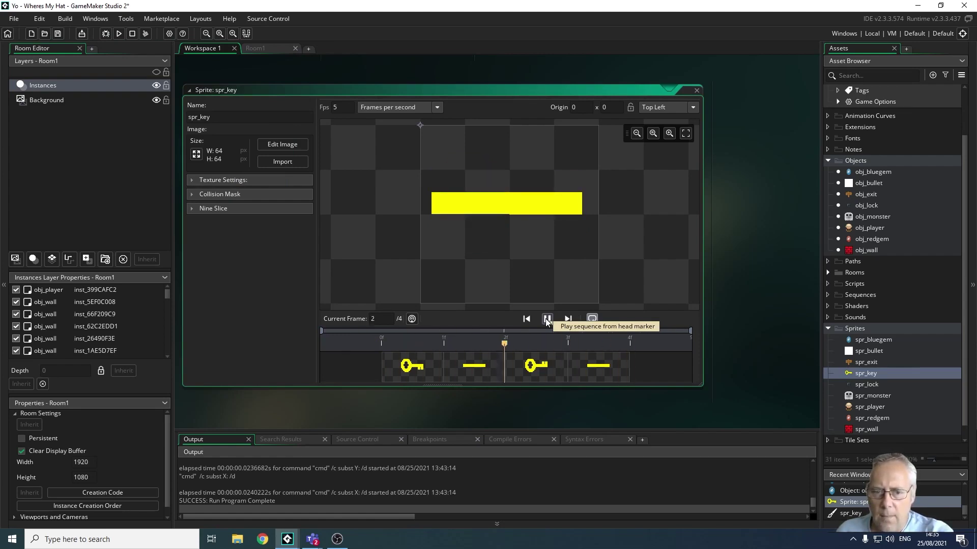
left_click(546, 318)
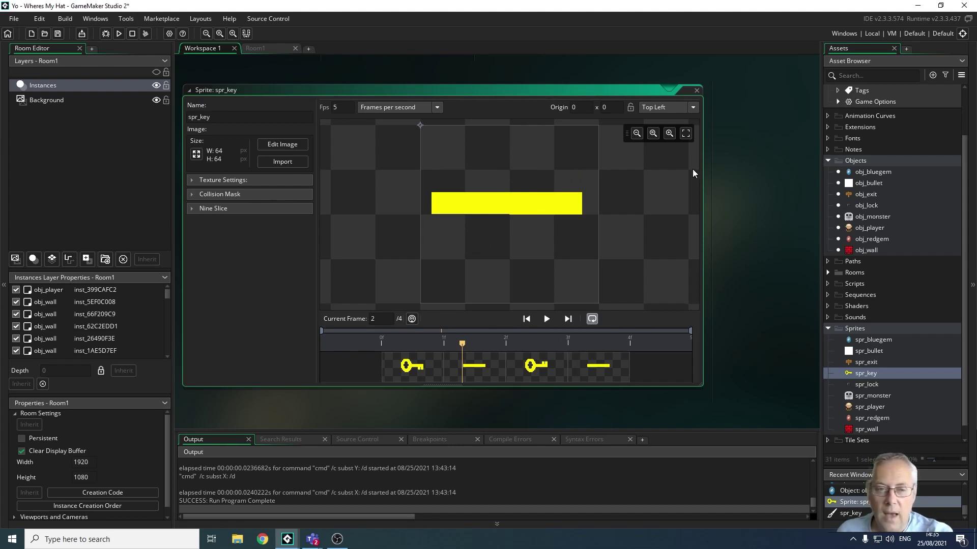
- Create an object named obj_key in the Objects folder and assign spr_key as its sprite
left_click(696, 91)
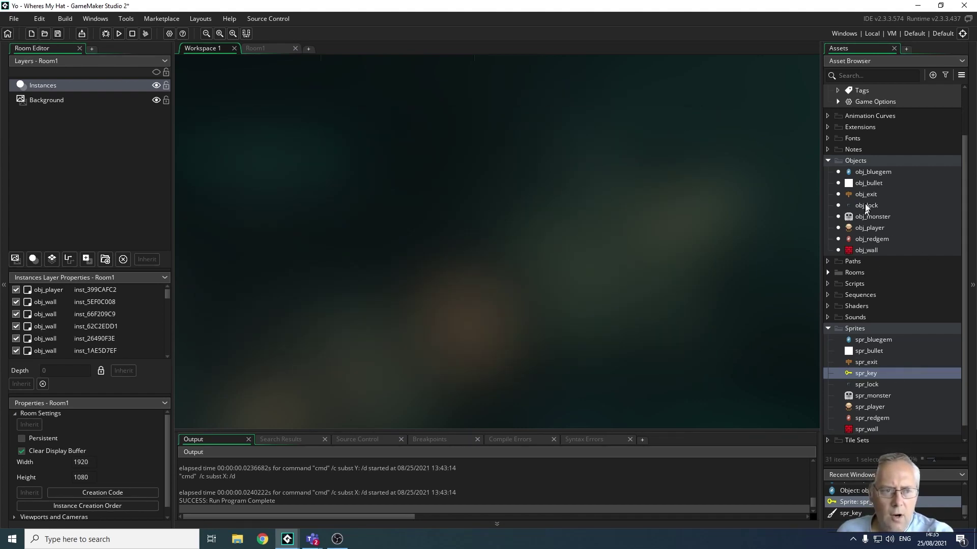
right_click(856, 160)
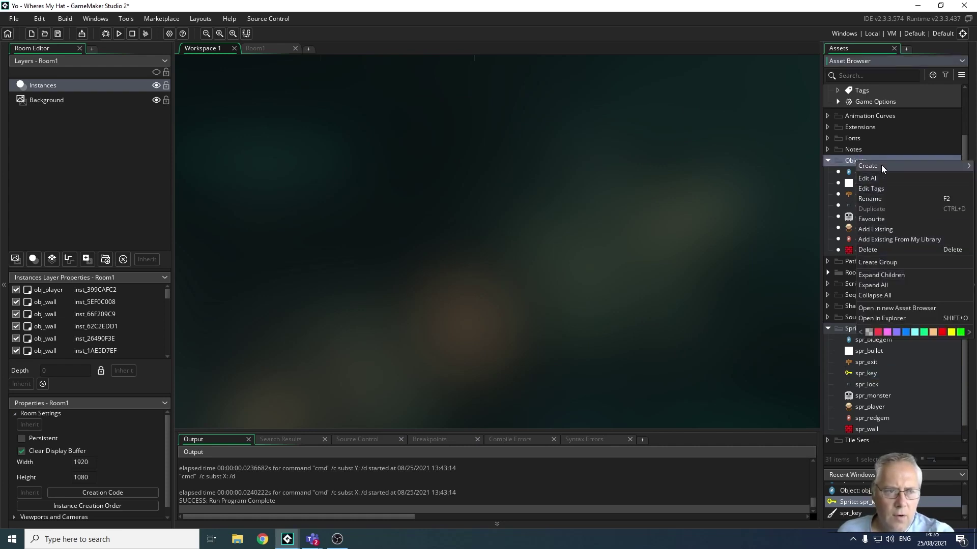
mouse_move(881, 165)
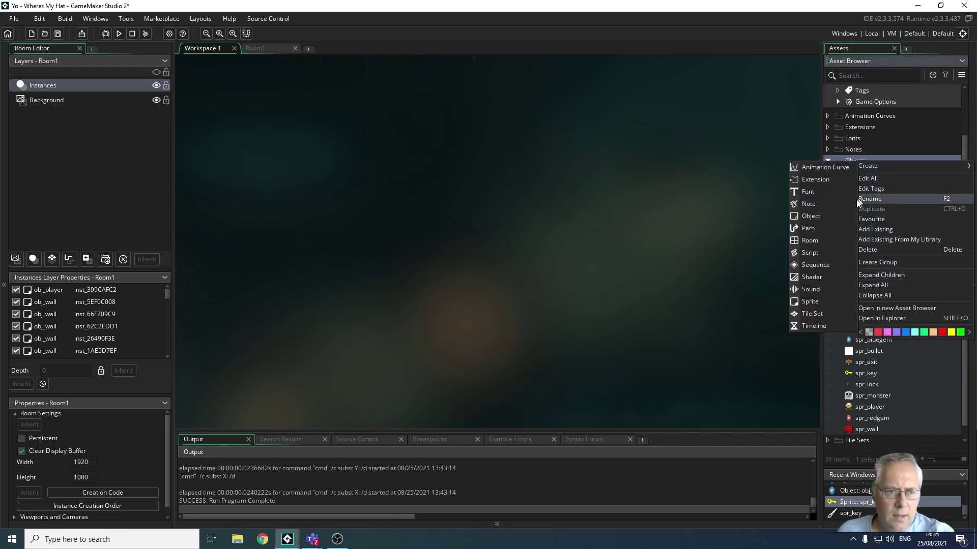
left_click(816, 217)
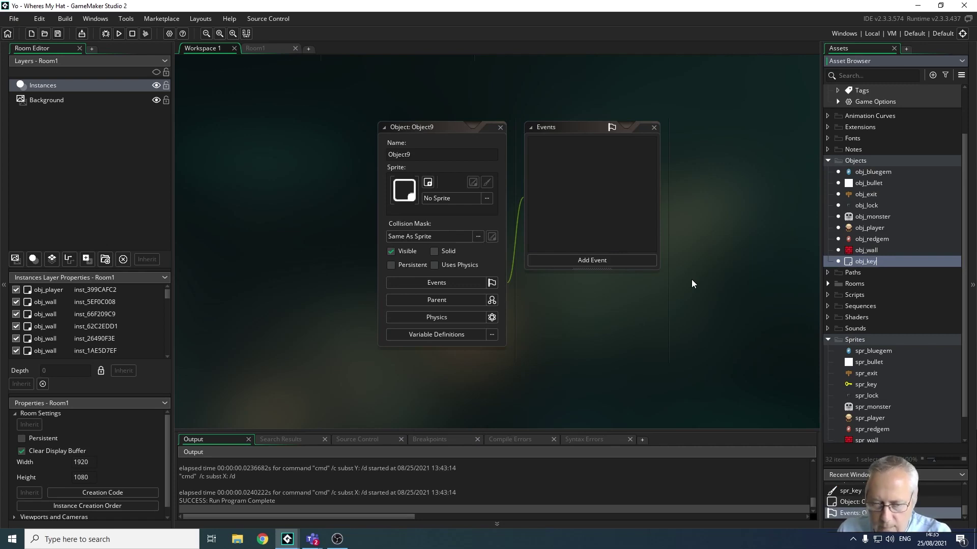
type("obj_key")
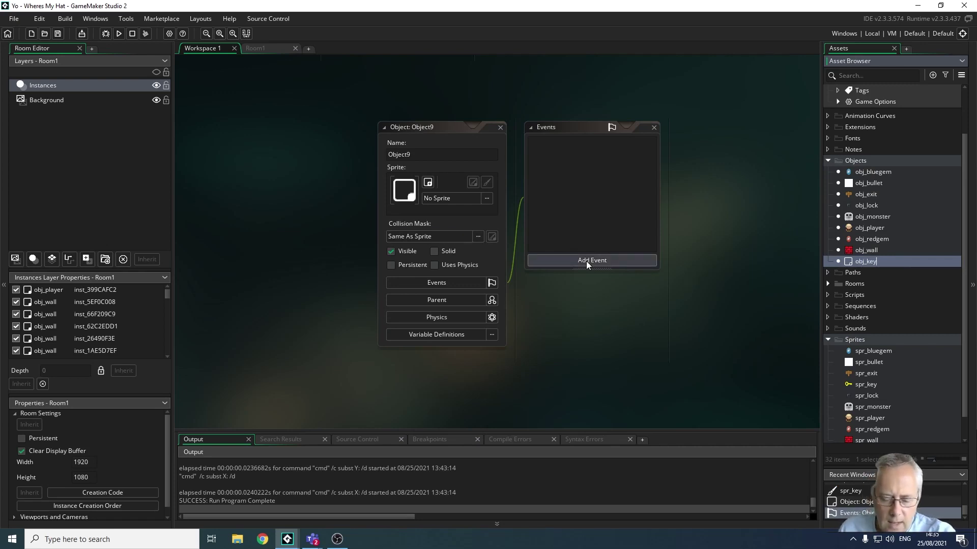
key("Return")
left_click(424, 199)
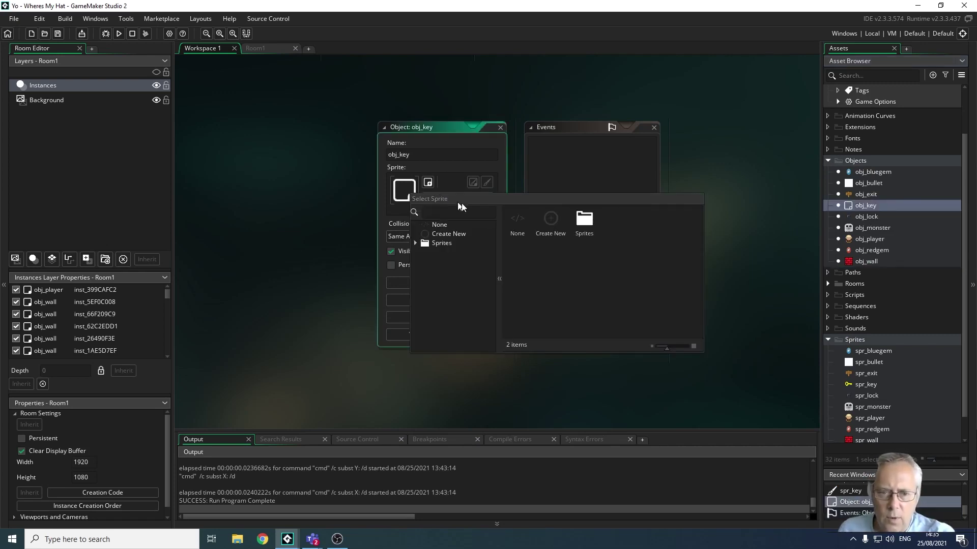
double_click(585, 219)
left_click(651, 219)
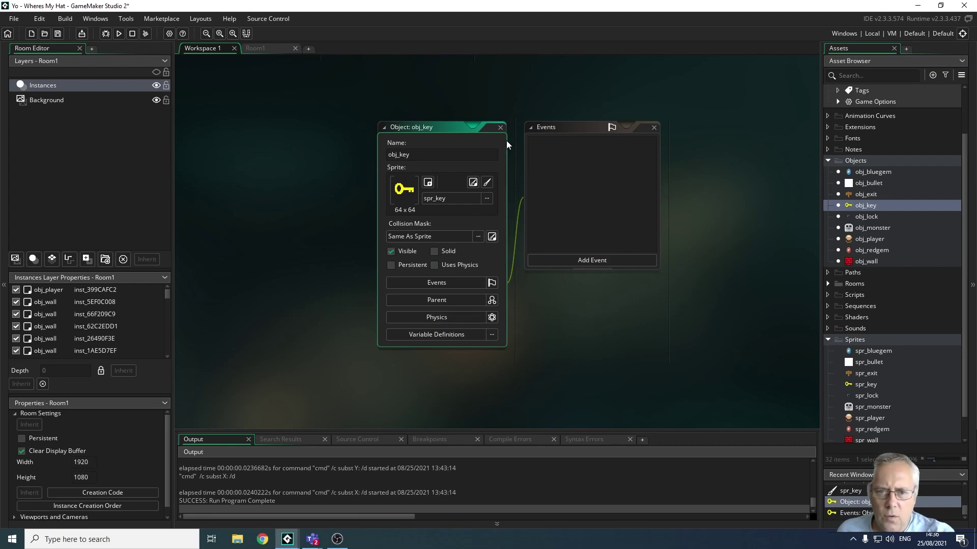
- Switch to the Room1 tab, decline the new asset layer prompt, and collapse Sprites
left_click(501, 127)
left_click(272, 48)
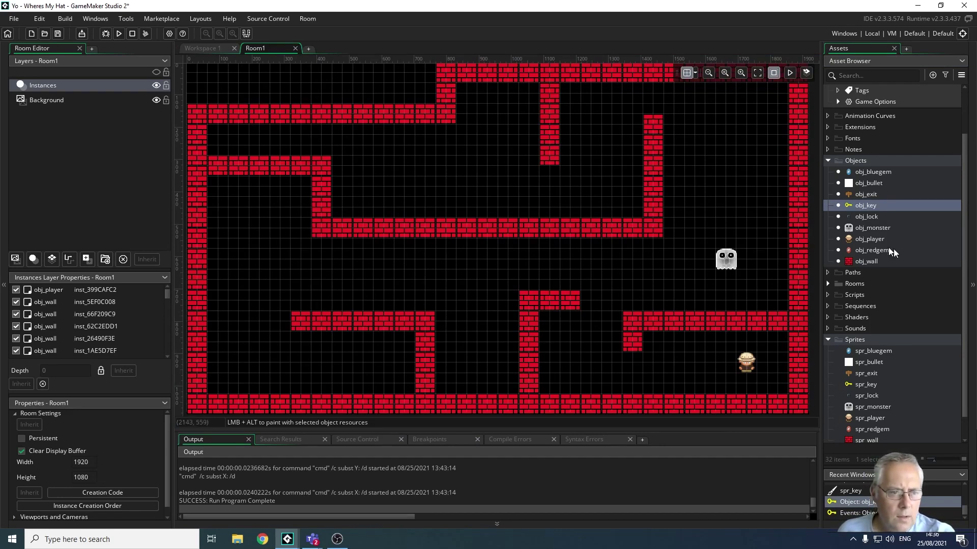
mouse_move(871, 250)
left_mouse_down()
mouse_move(760, 250)
mouse_move(854, 250)
left_mouse_up()
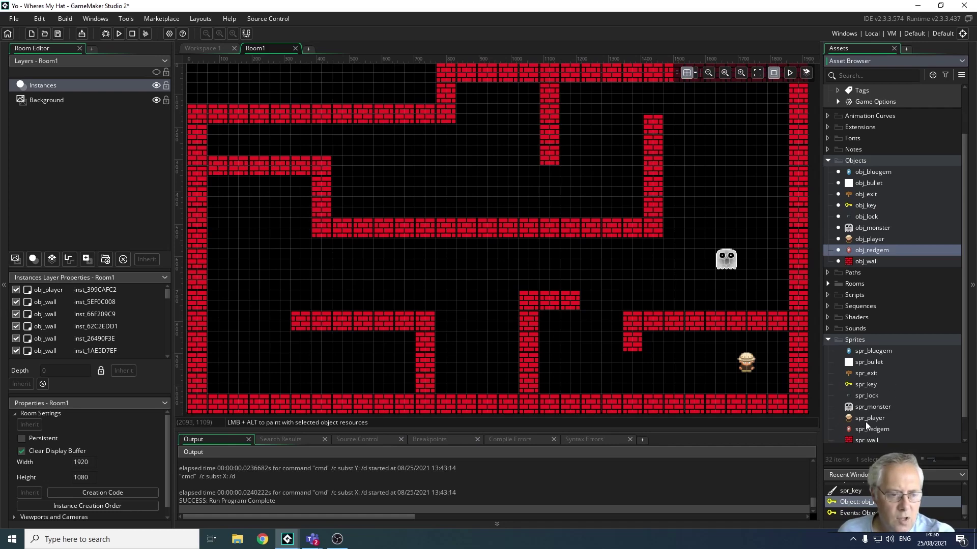
left_click_drag(865, 431, 545, 307)
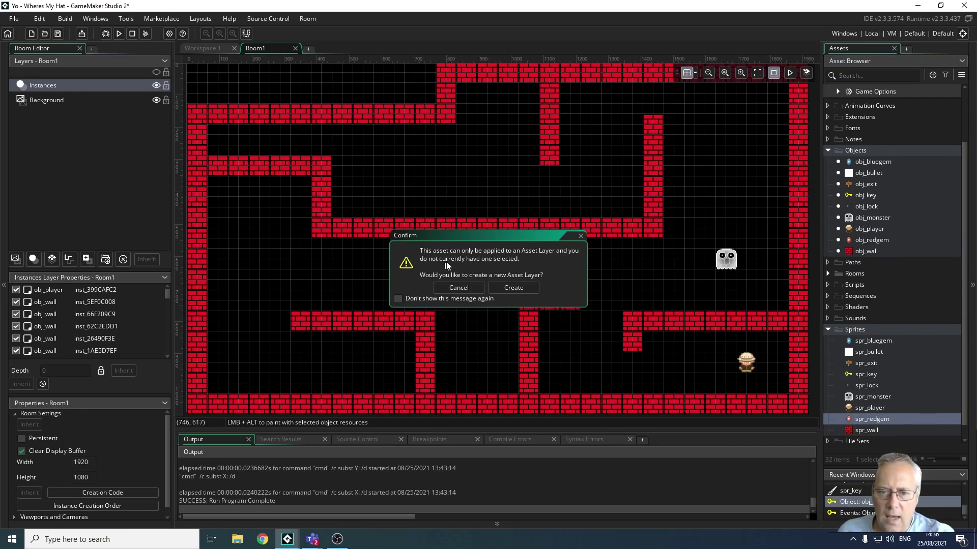
left_click(581, 236)
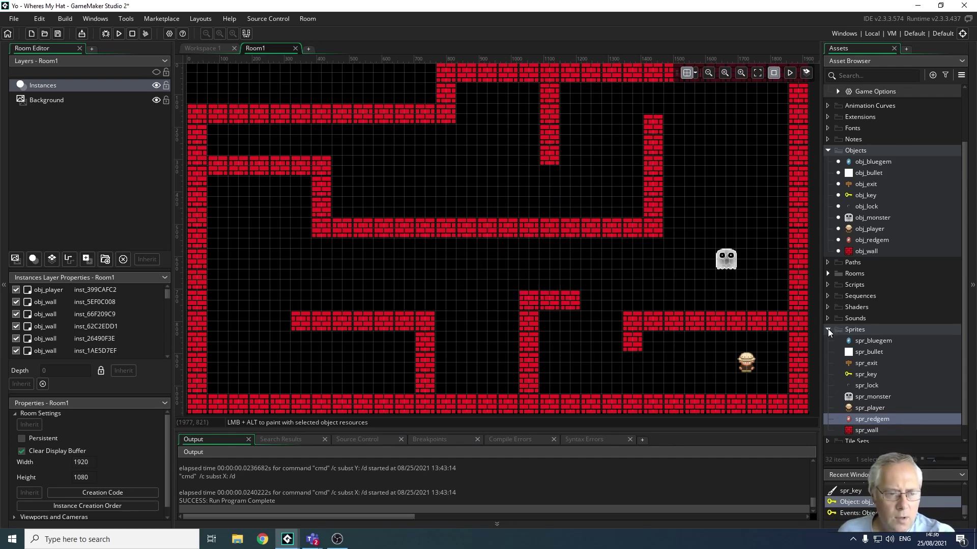
left_click(828, 330)
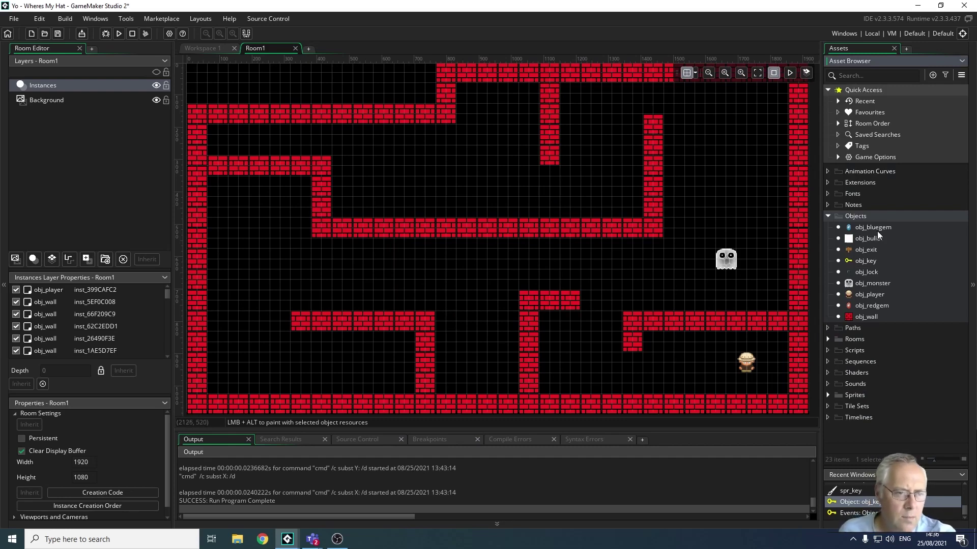
- Drag obj_bluegem, obj_redgem, obj_exit, obj_lock and obj_key into their spots in the Room1 maze
left_click_drag(873, 227, 394, 374)
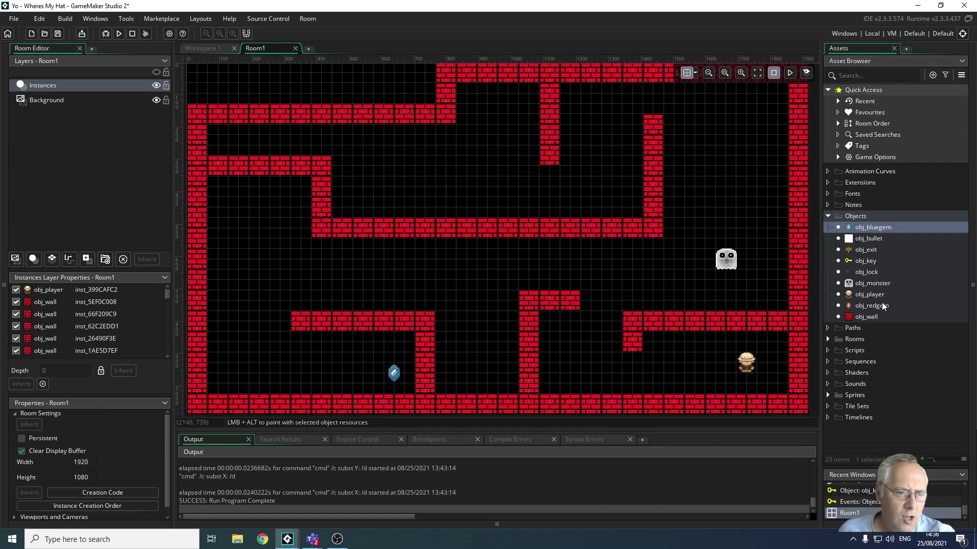
left_click_drag(881, 302, 221, 186)
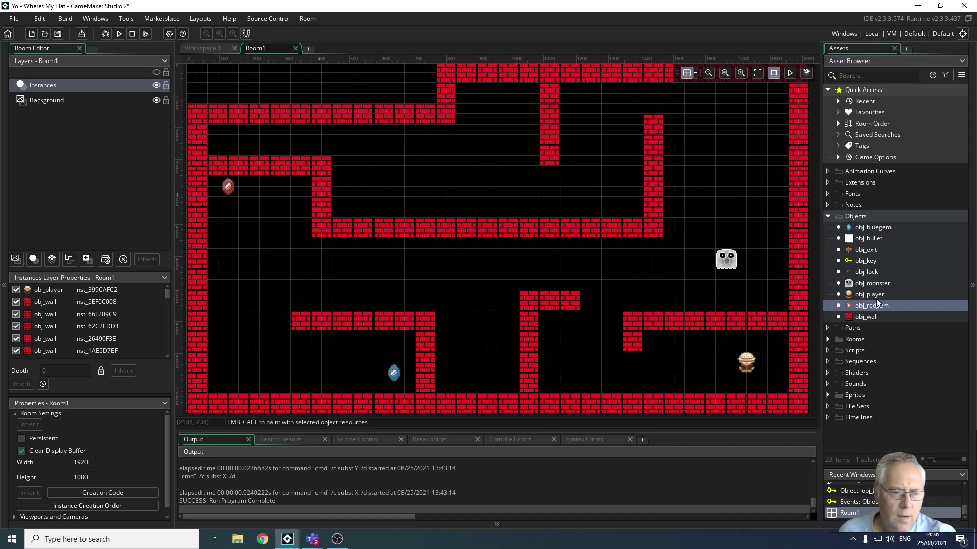
left_click_drag(864, 249, 222, 136)
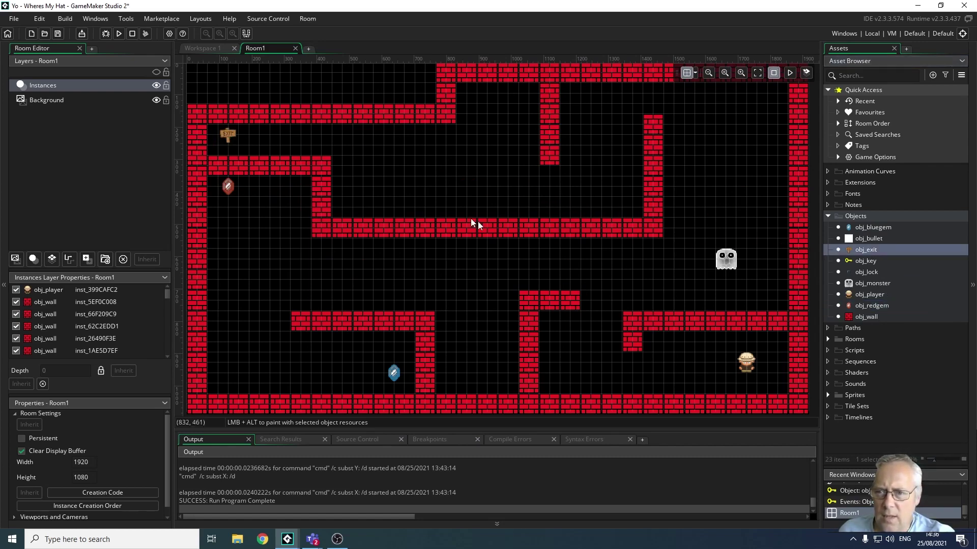
left_click_drag(873, 272, 322, 135)
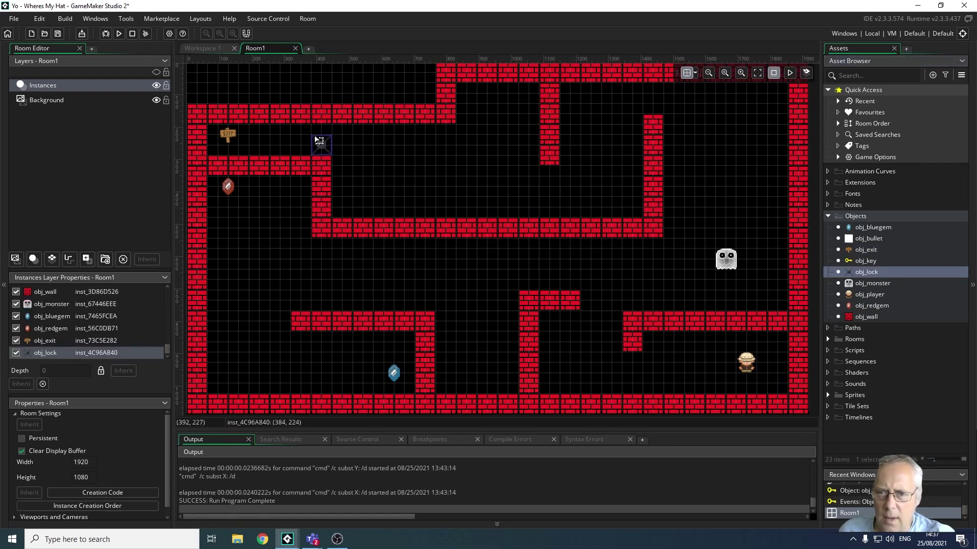
left_click(424, 185)
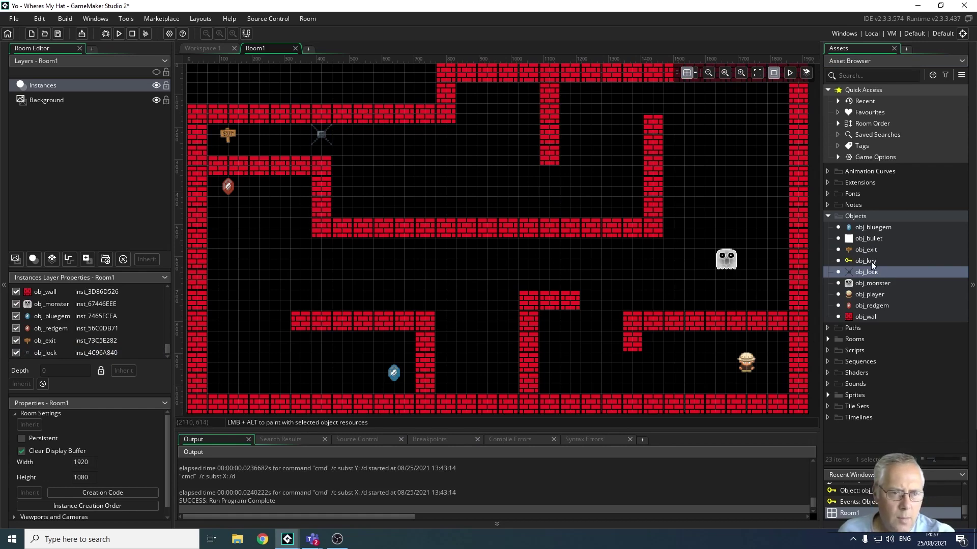
left_click_drag(871, 262, 399, 341)
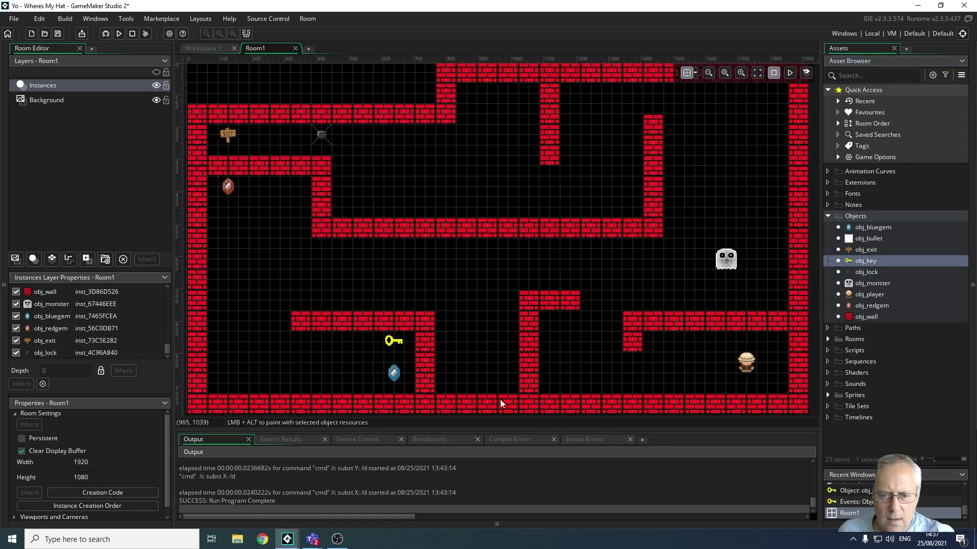